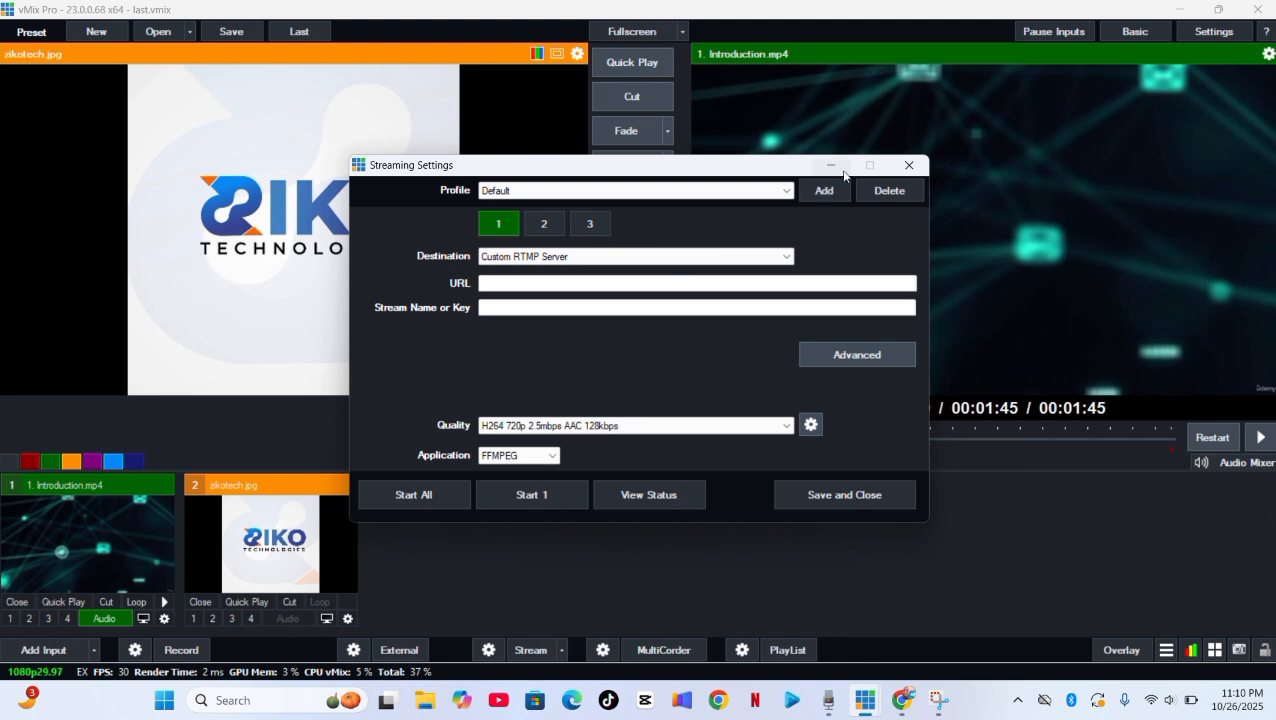
Step: Close the streaming settings, switch to the Facebook page in Chrome, and open the Go live setup for a live video
left_click(907, 166)
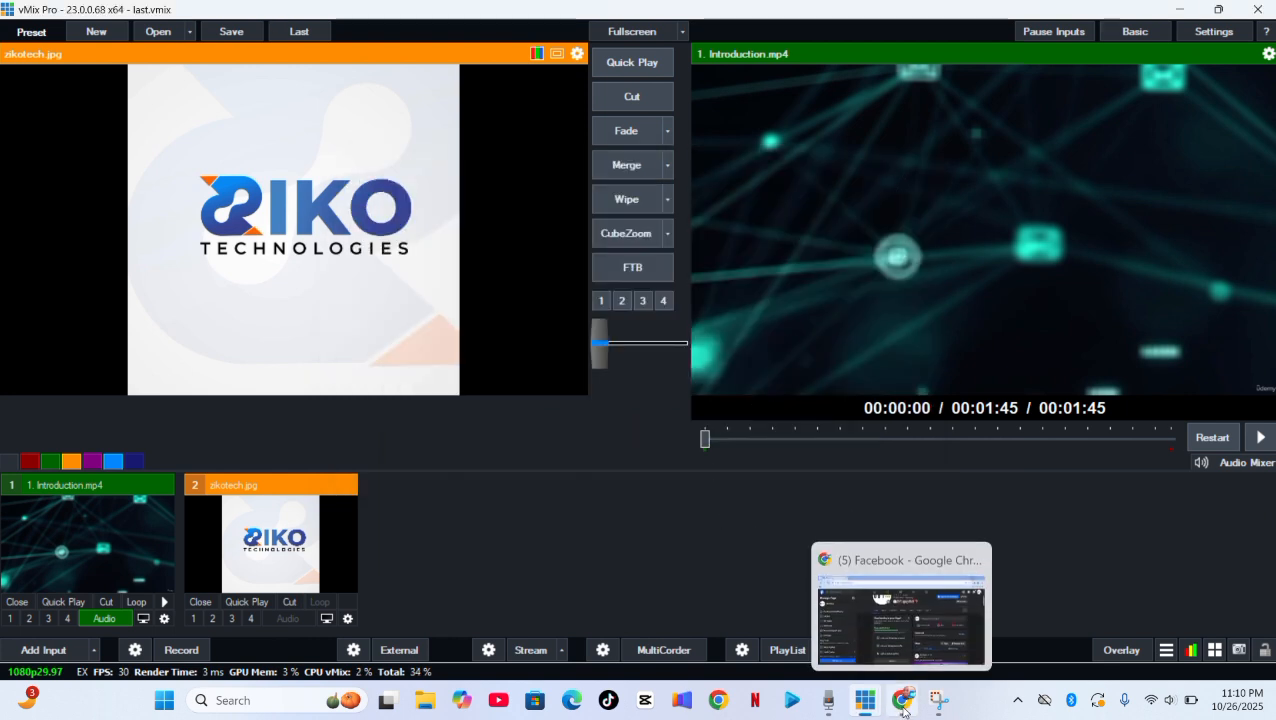
left_click(890, 615)
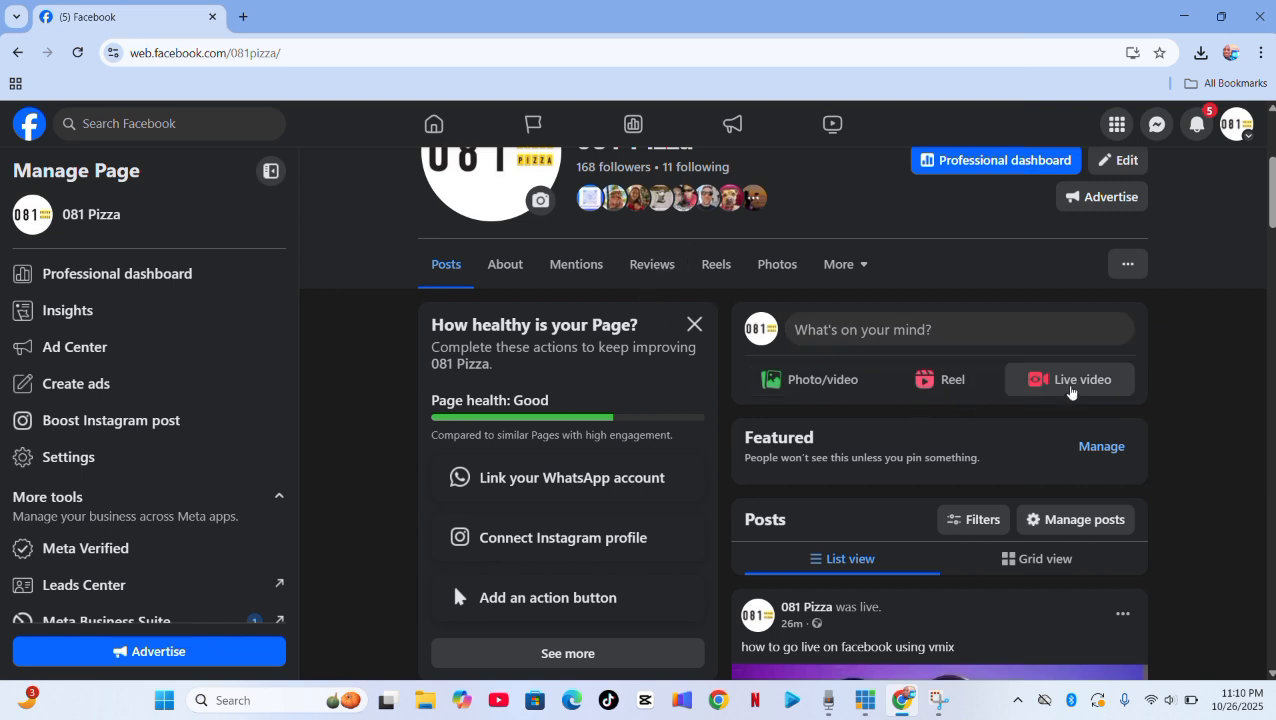
left_click(1050, 385)
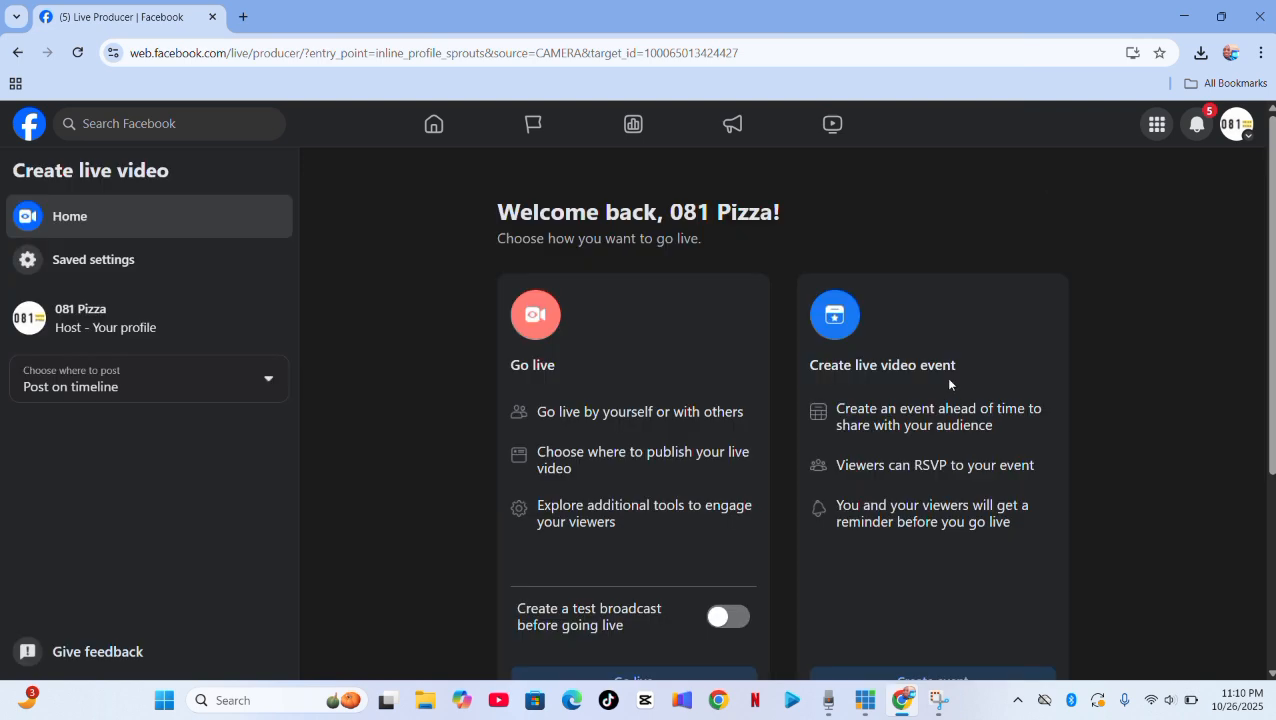
scroll(800, 396, "down", 3)
left_click(640, 380)
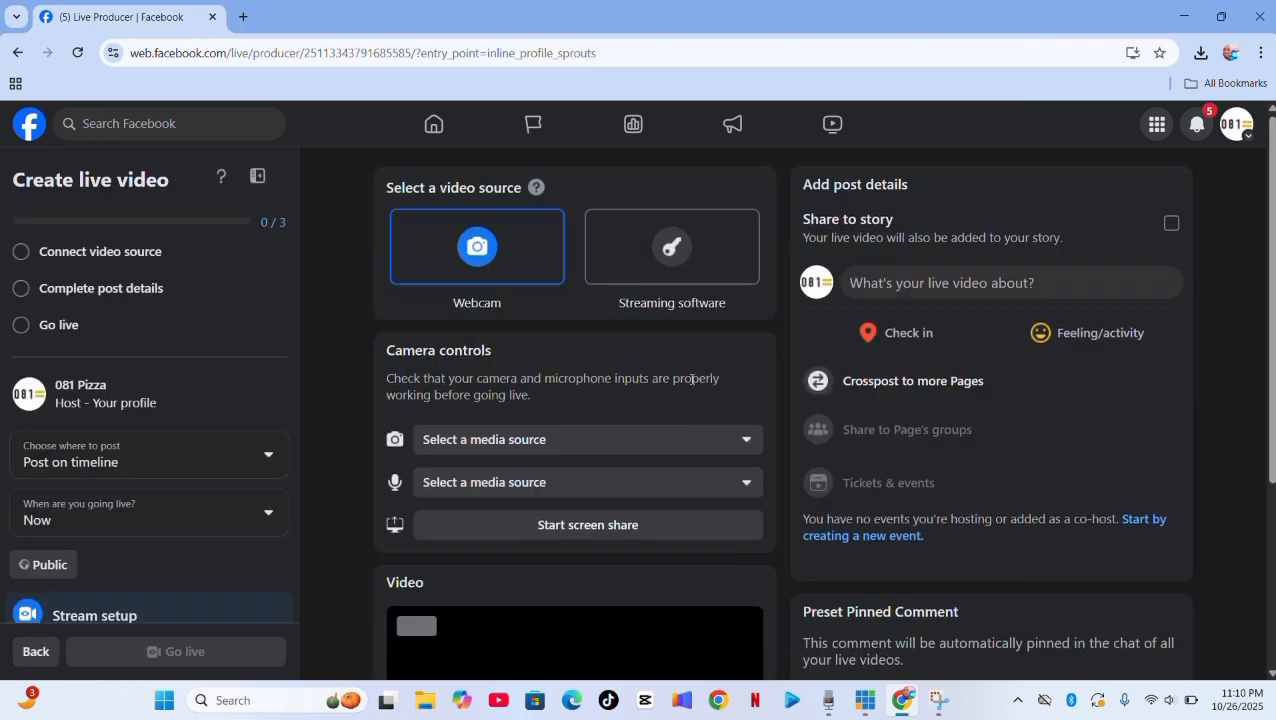
scroll(690, 383, "down", 1)
scroll(690, 383, "down", 1)
scroll(688, 377, "up", 1)
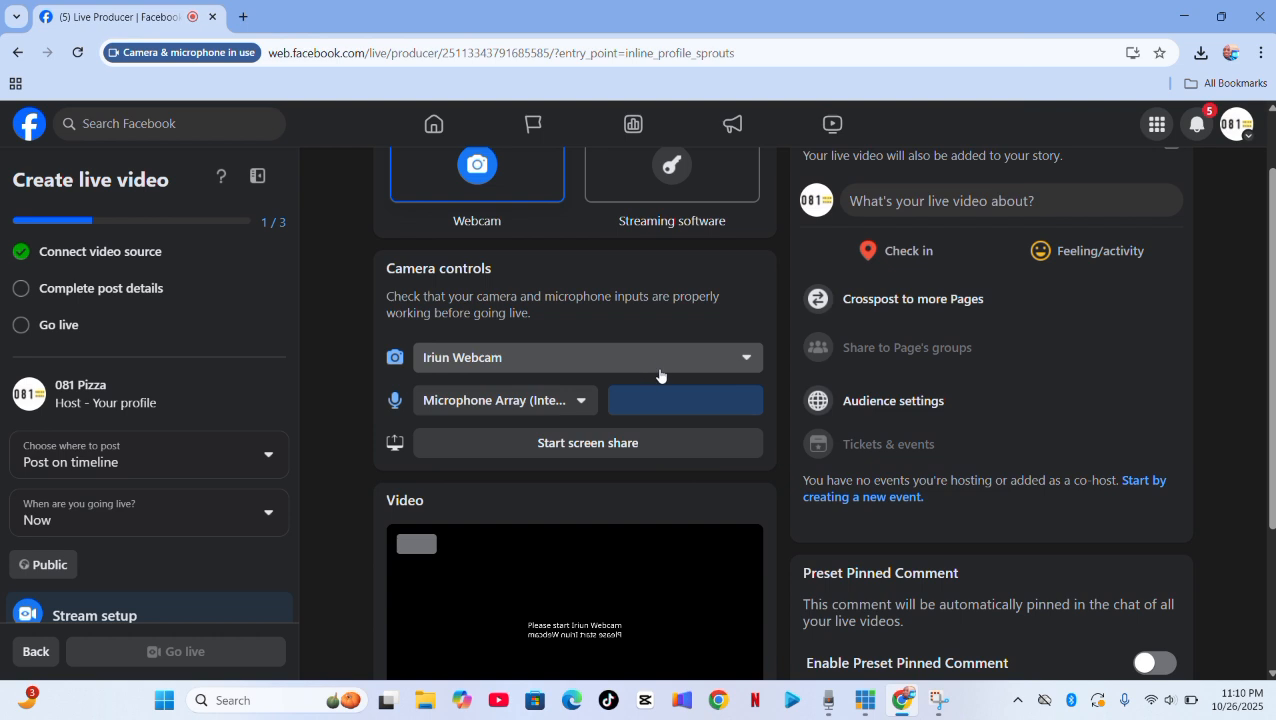
scroll(656, 373, "up", 1)
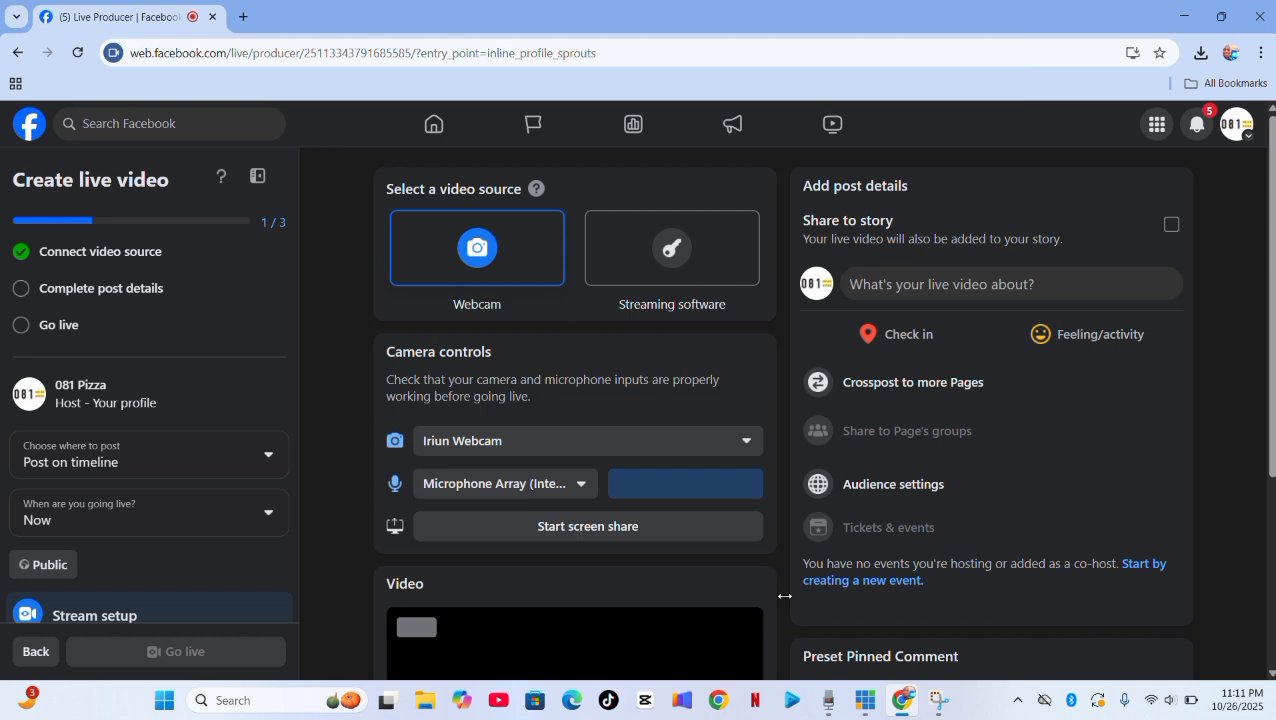
Step: Switch to vMix, play Introduction.mp4 in the output, and start the External output
left_click(865, 702)
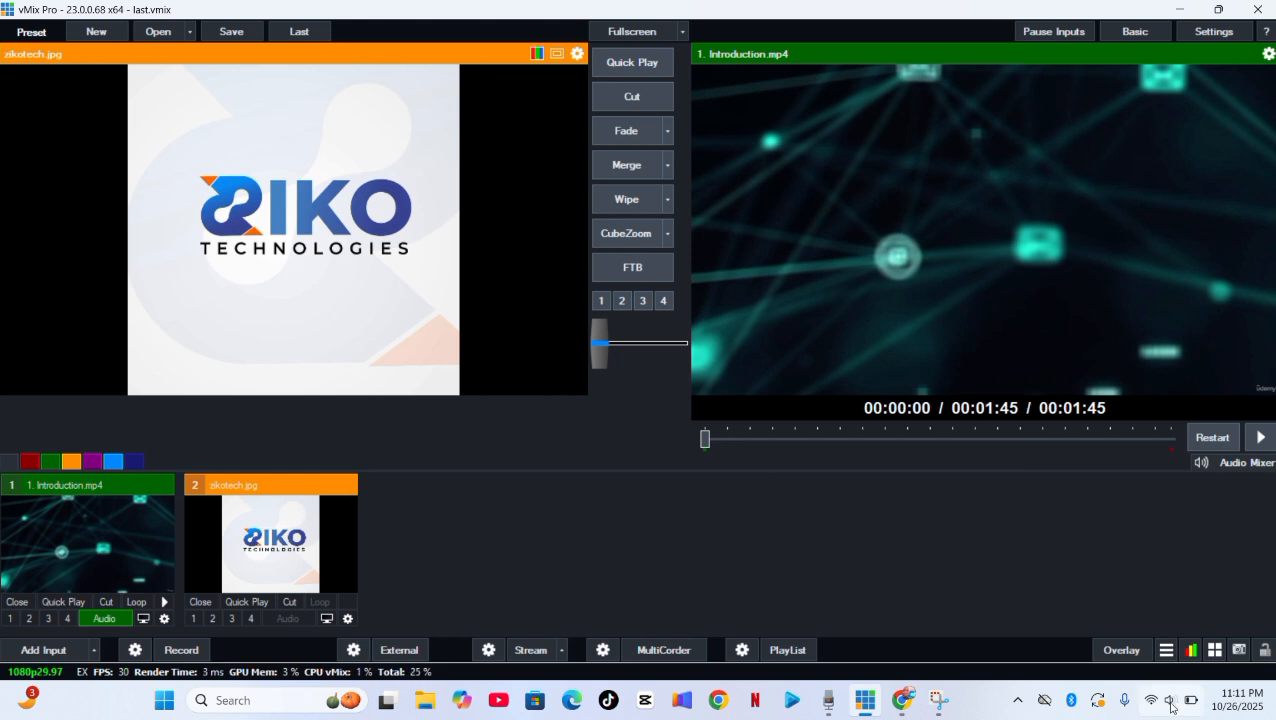
left_click(1261, 437)
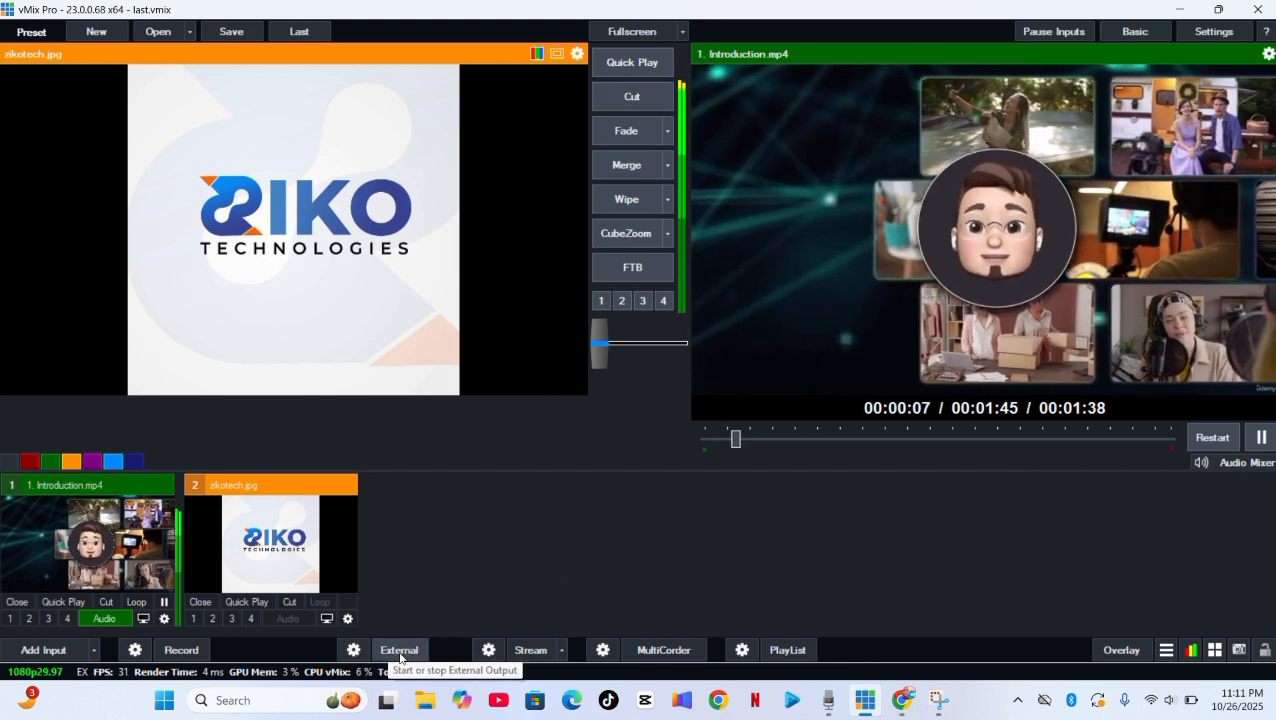
left_click(398, 651)
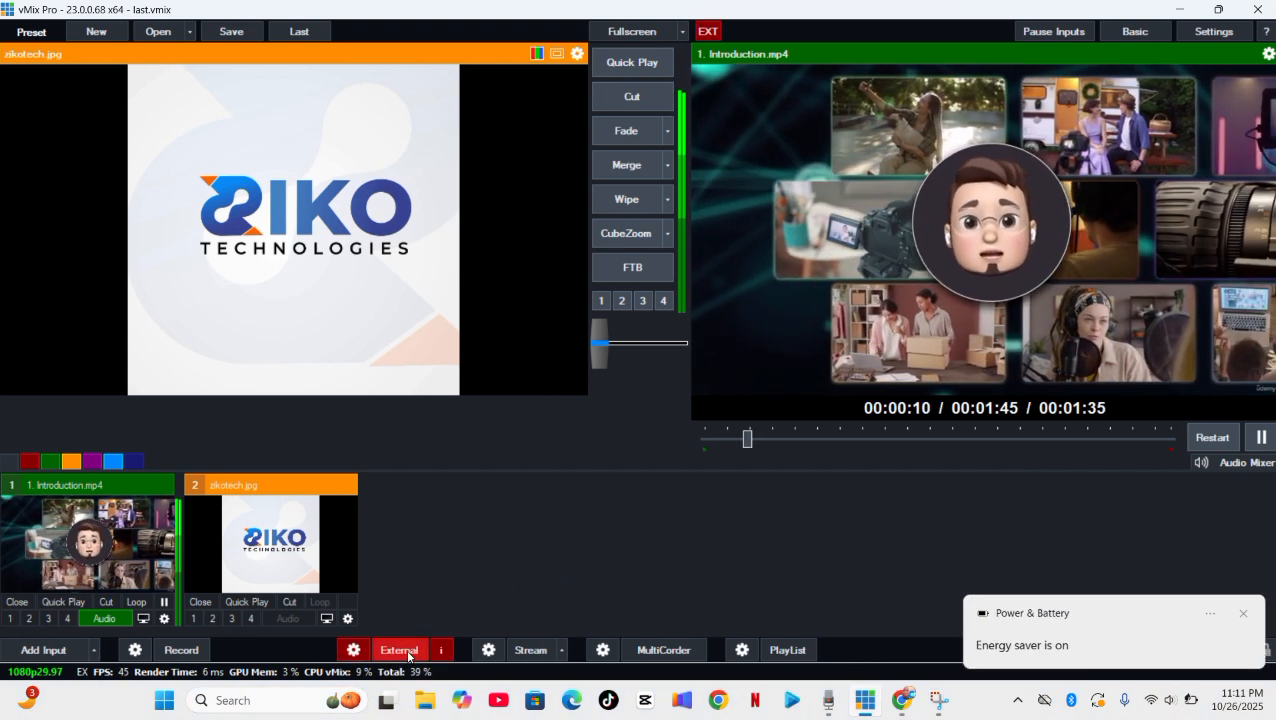
Step: Raise the screen brightness to maximum
key("XF86MonBrightnessUp")
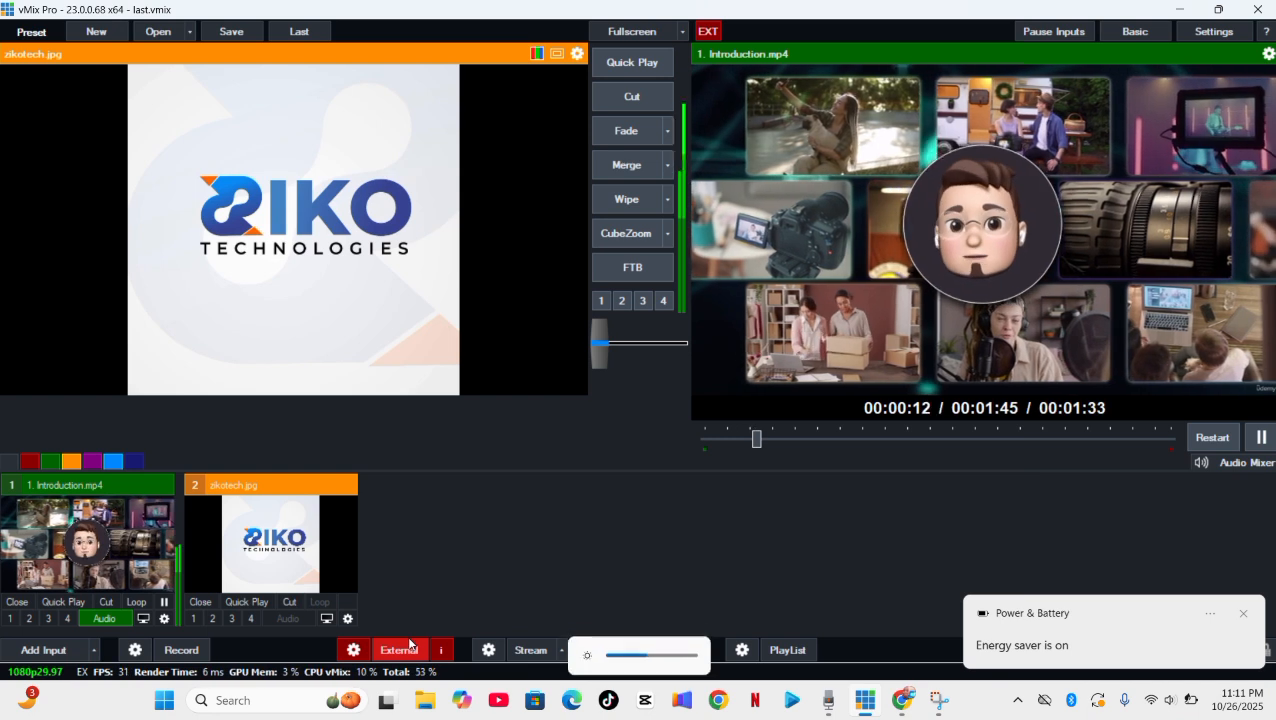
key("XF86MonBrightnessUp")
key("XF86MonBrightnessUp")
key("XF86MonBrightnessUp")
key("XF86MonBrightnessUp")
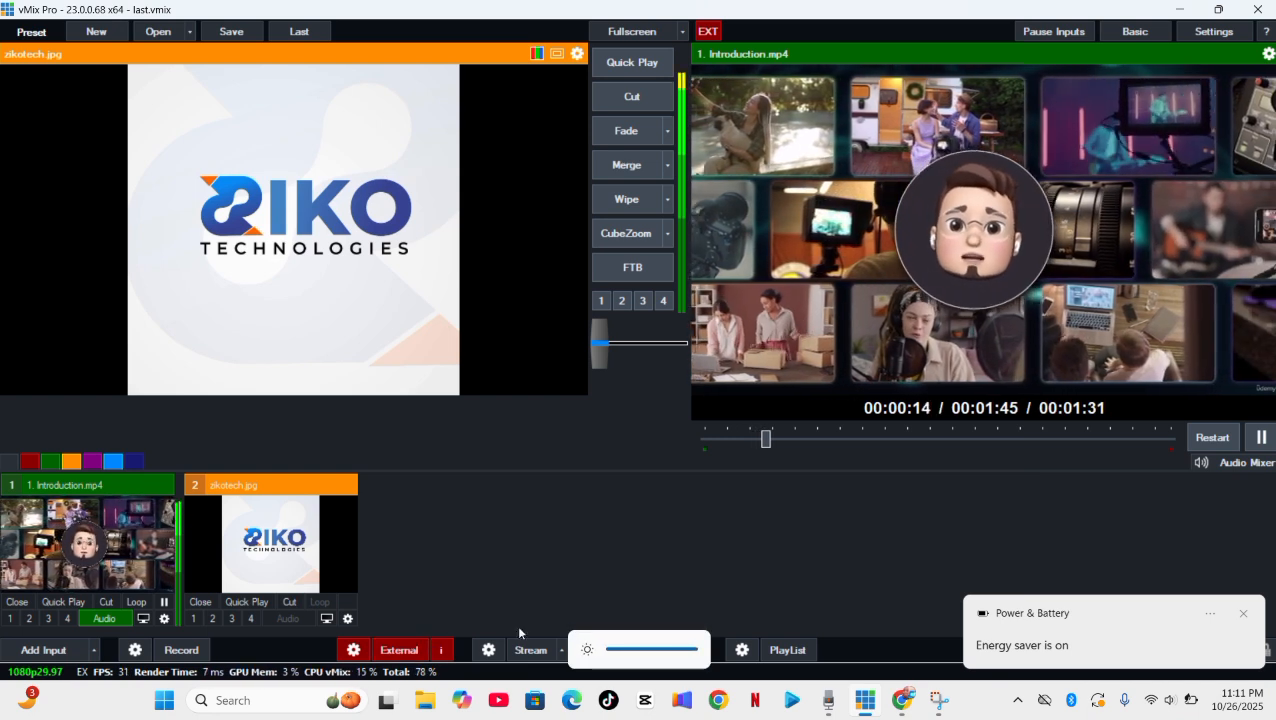
Step: Switch back to Facebook Live Producer, set the camera source to vMix Video, and check the video preview
key("alt+Tab")
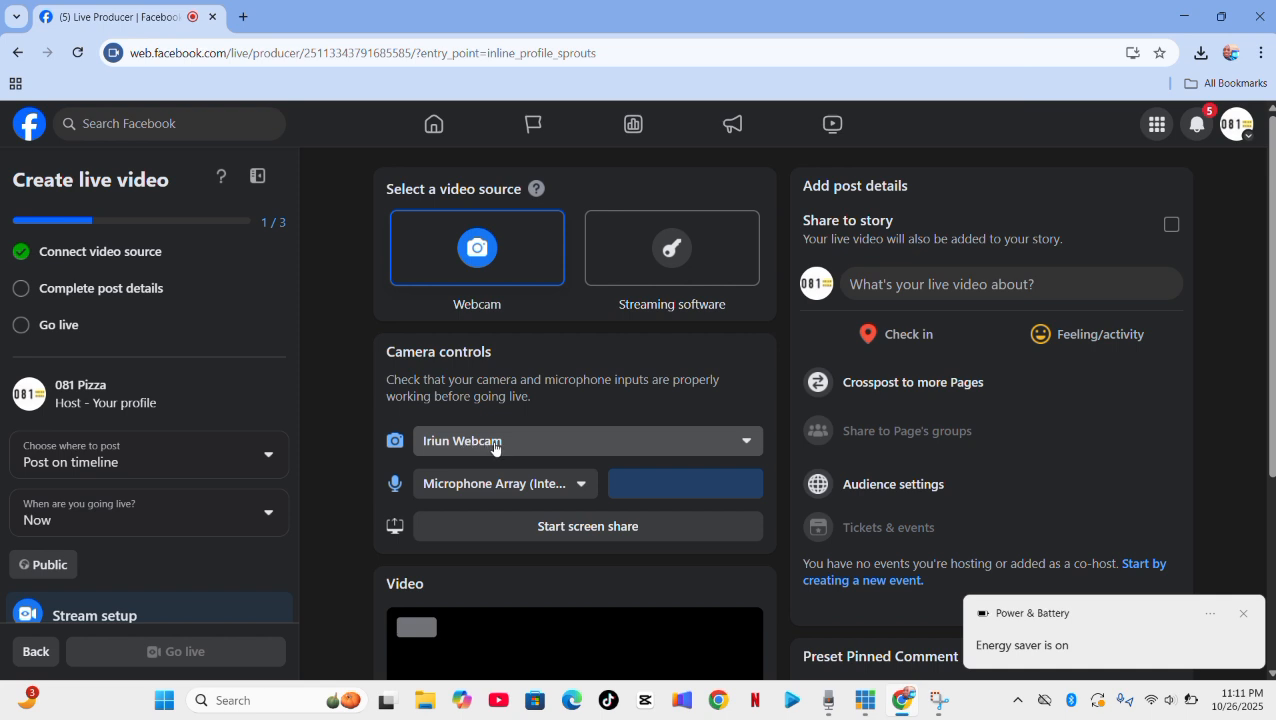
left_click(494, 446)
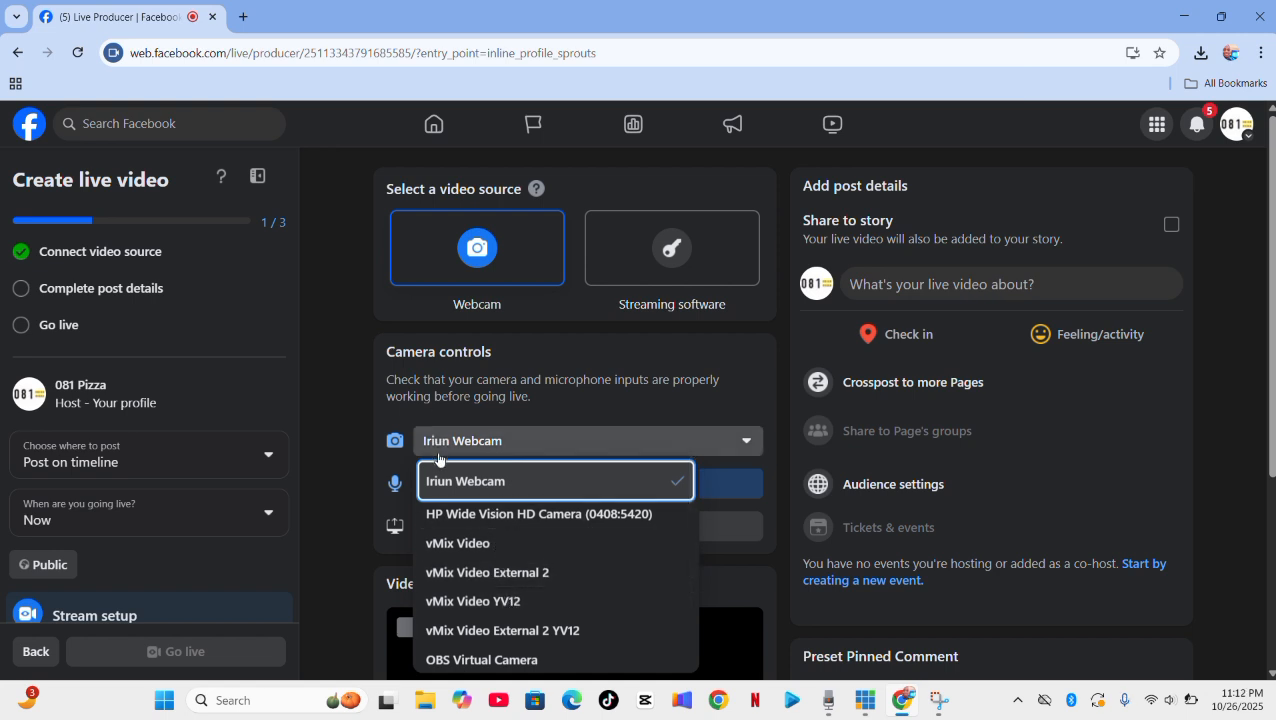
left_click(485, 553)
scroll(716, 445, "down", 3)
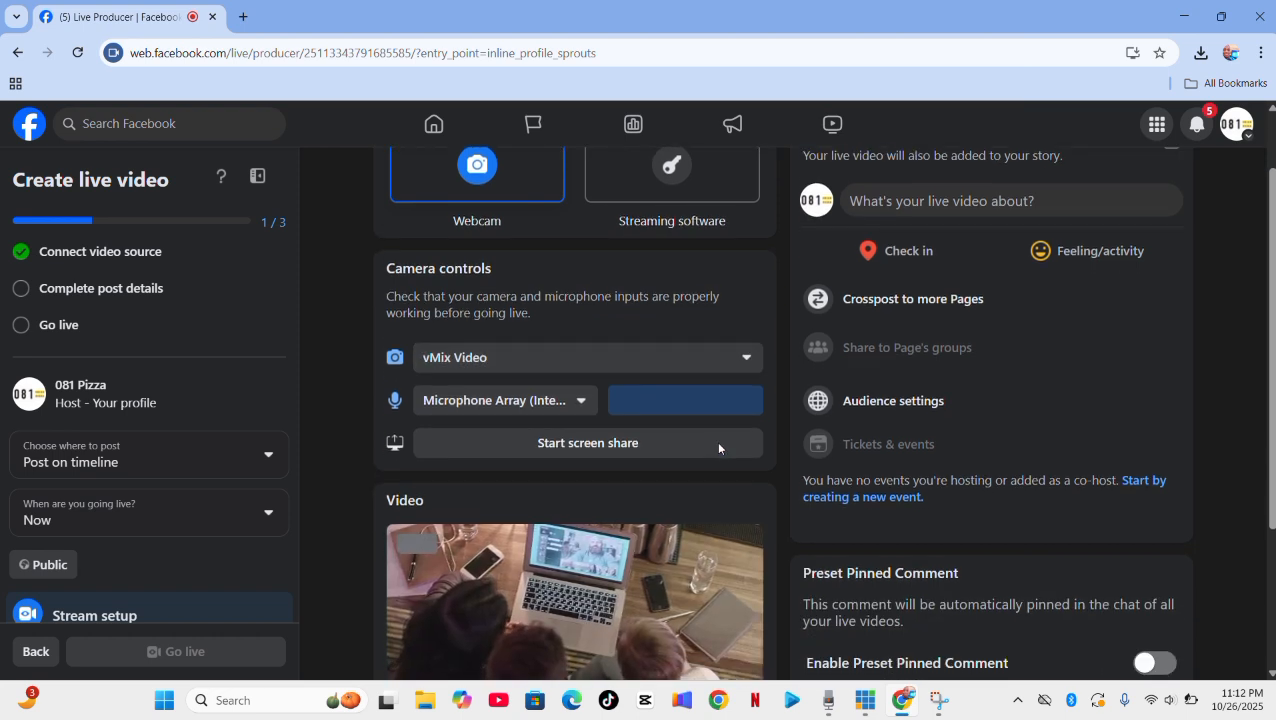
scroll(716, 441, "down", 1)
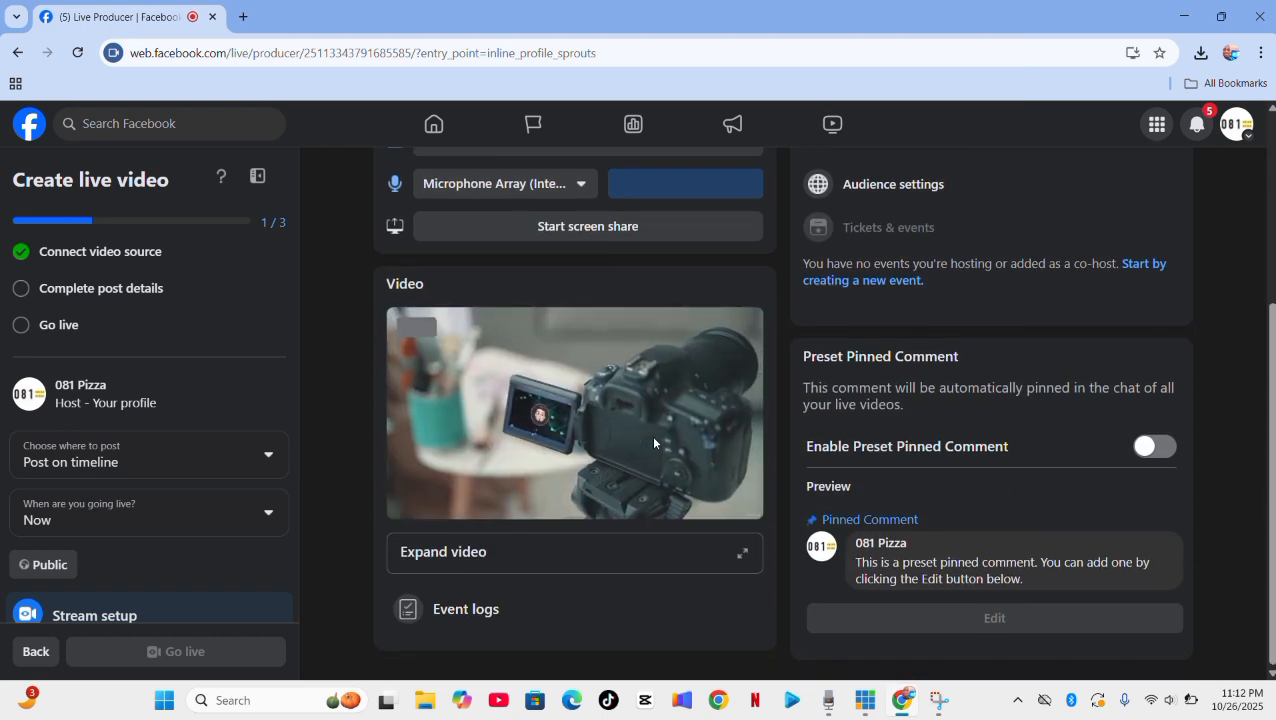
scroll(645, 434, "up", 1)
scroll(642, 433, "down", 1)
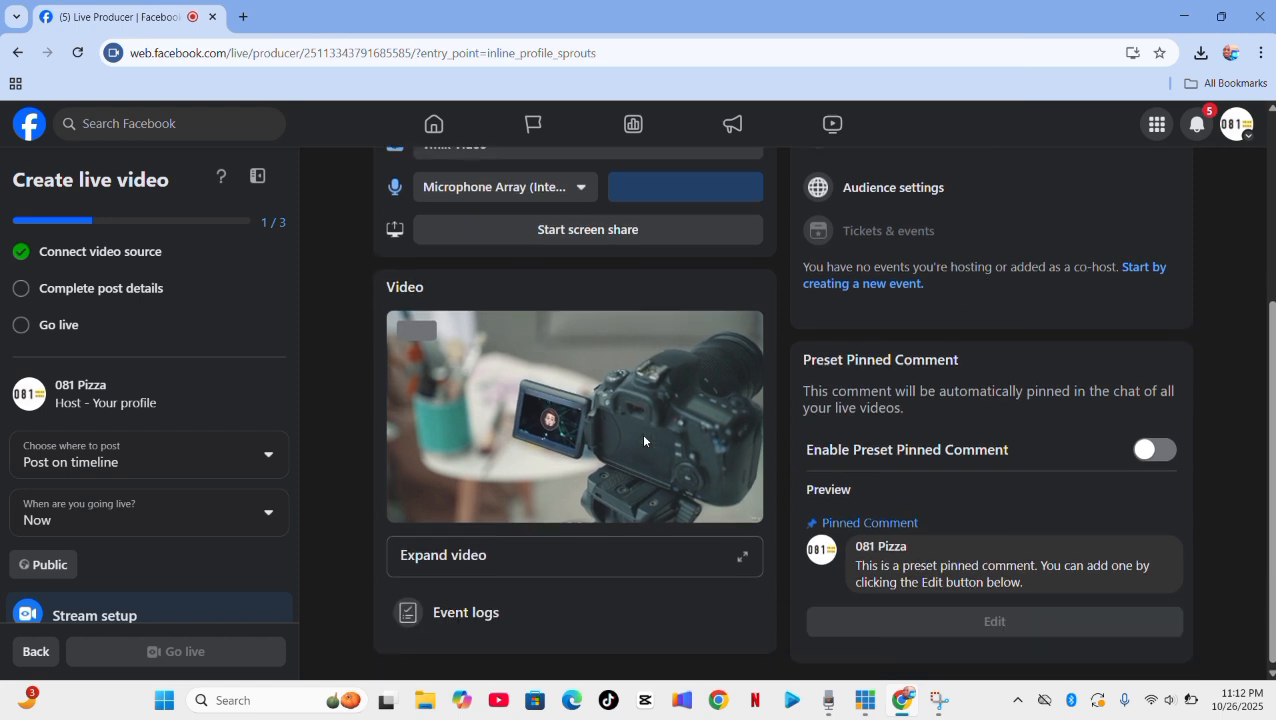
scroll(600, 395, "up", 1)
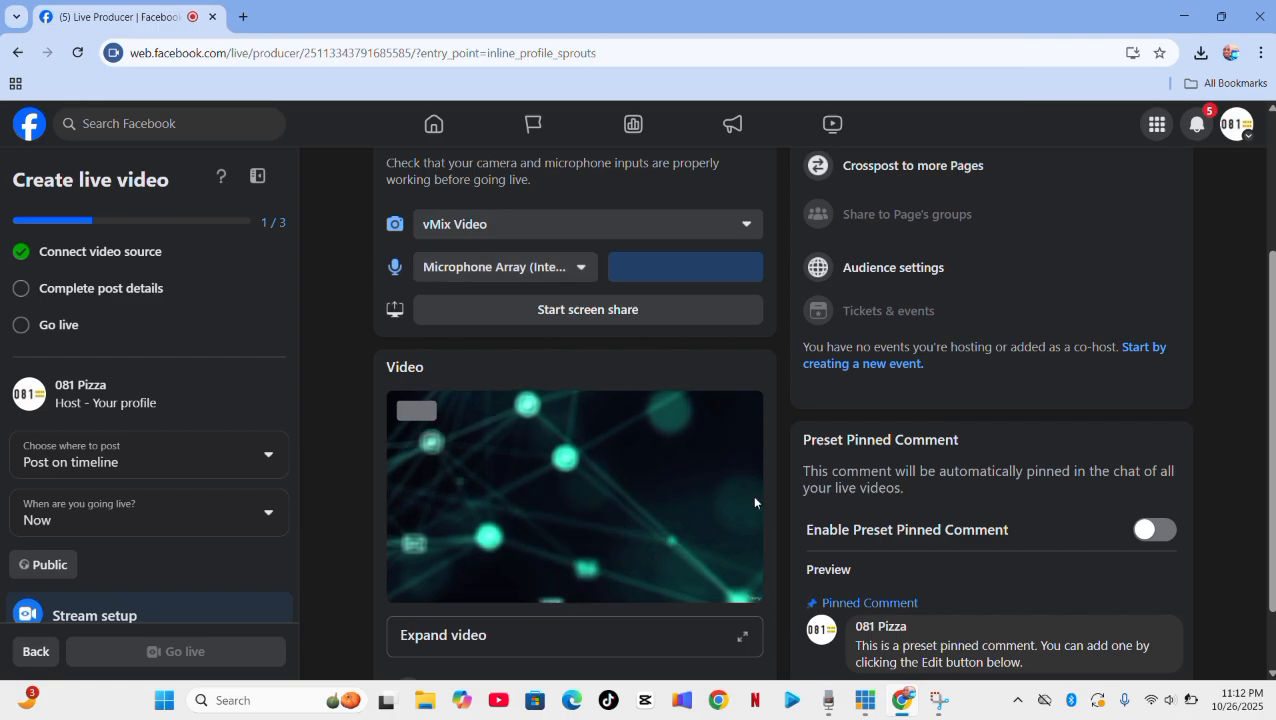
Step: Check the playing output in vMix, return to Facebook in Chrome, and review the available microphone sources without changing the selection
left_click(865, 701)
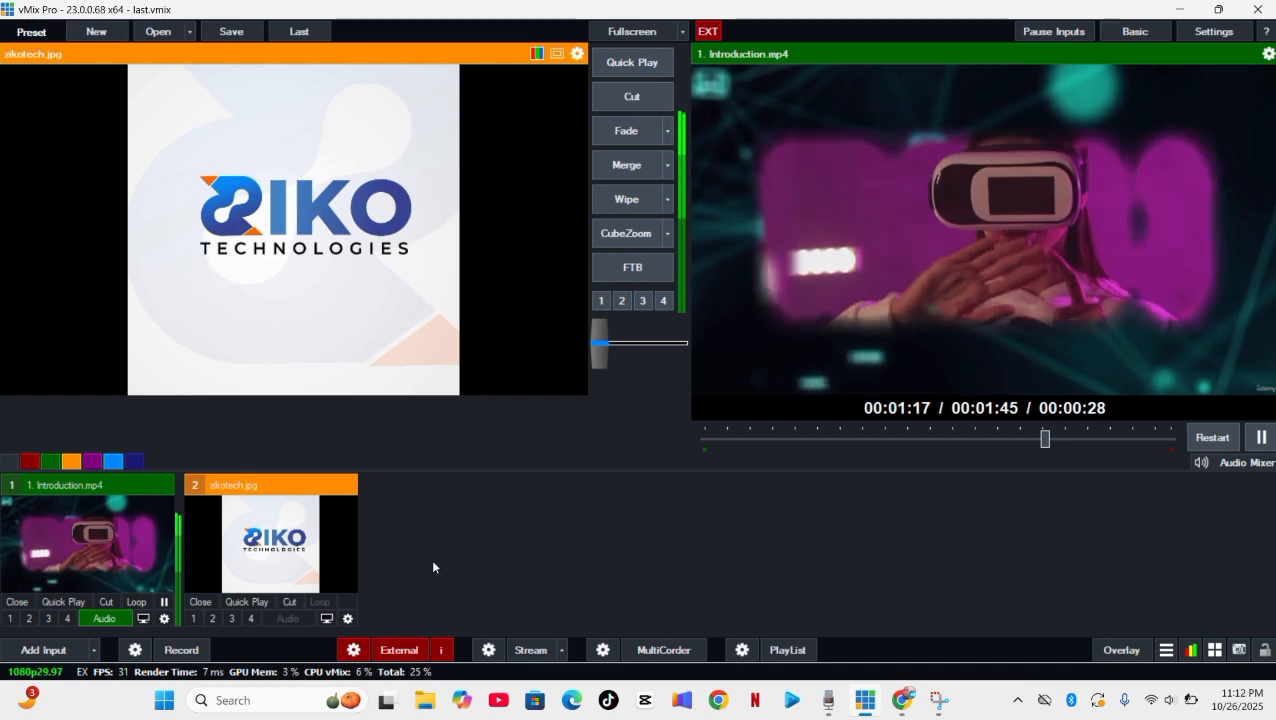
left_click(906, 704)
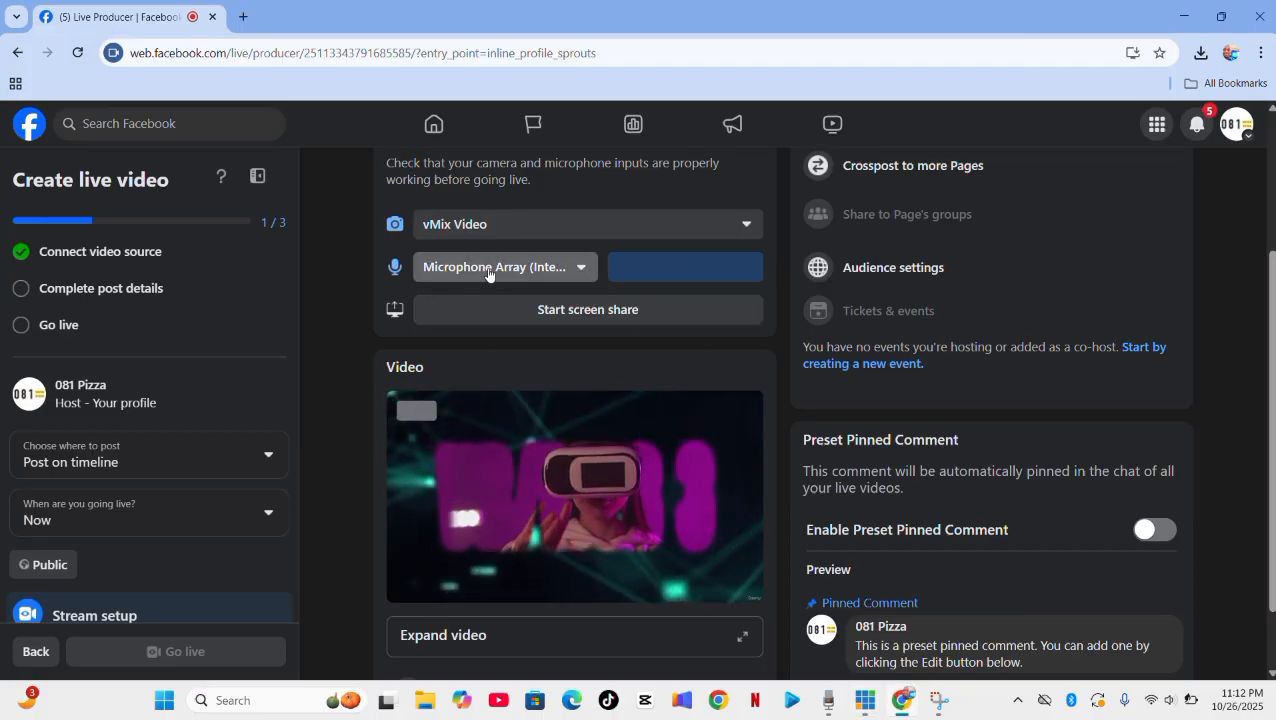
left_click(489, 268)
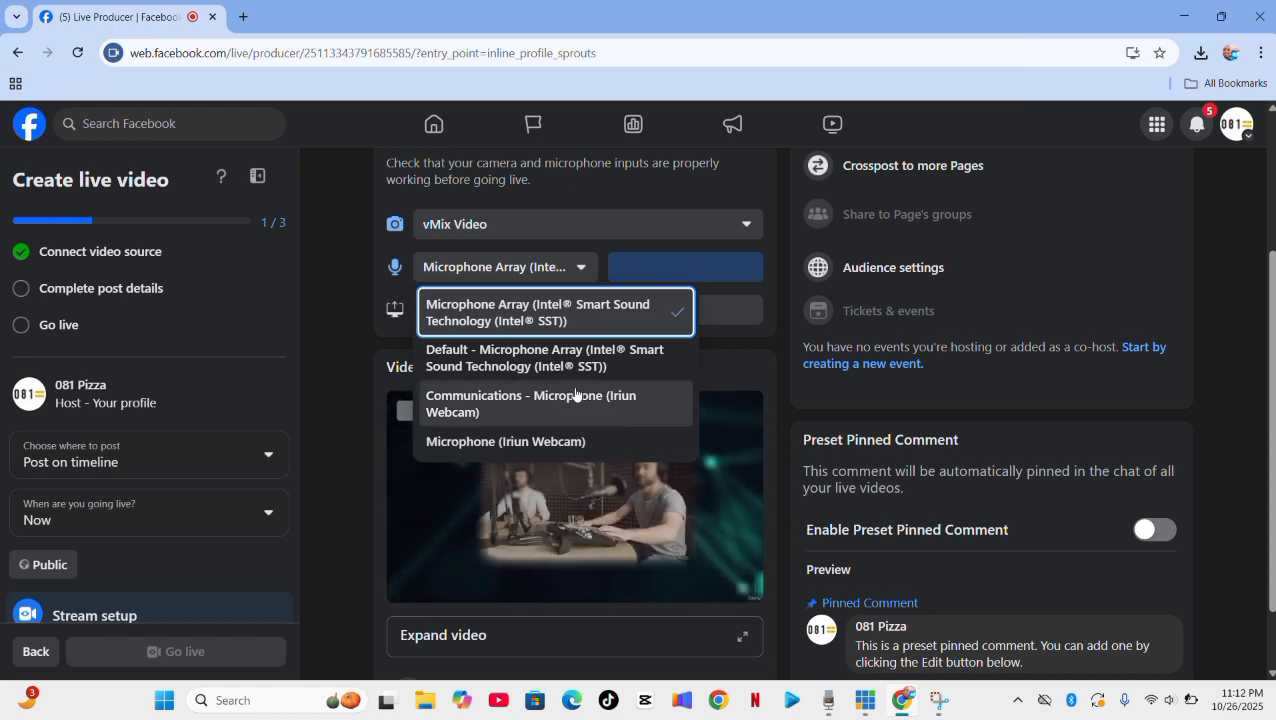
left_click(740, 364)
scroll(735, 450, "up", 2)
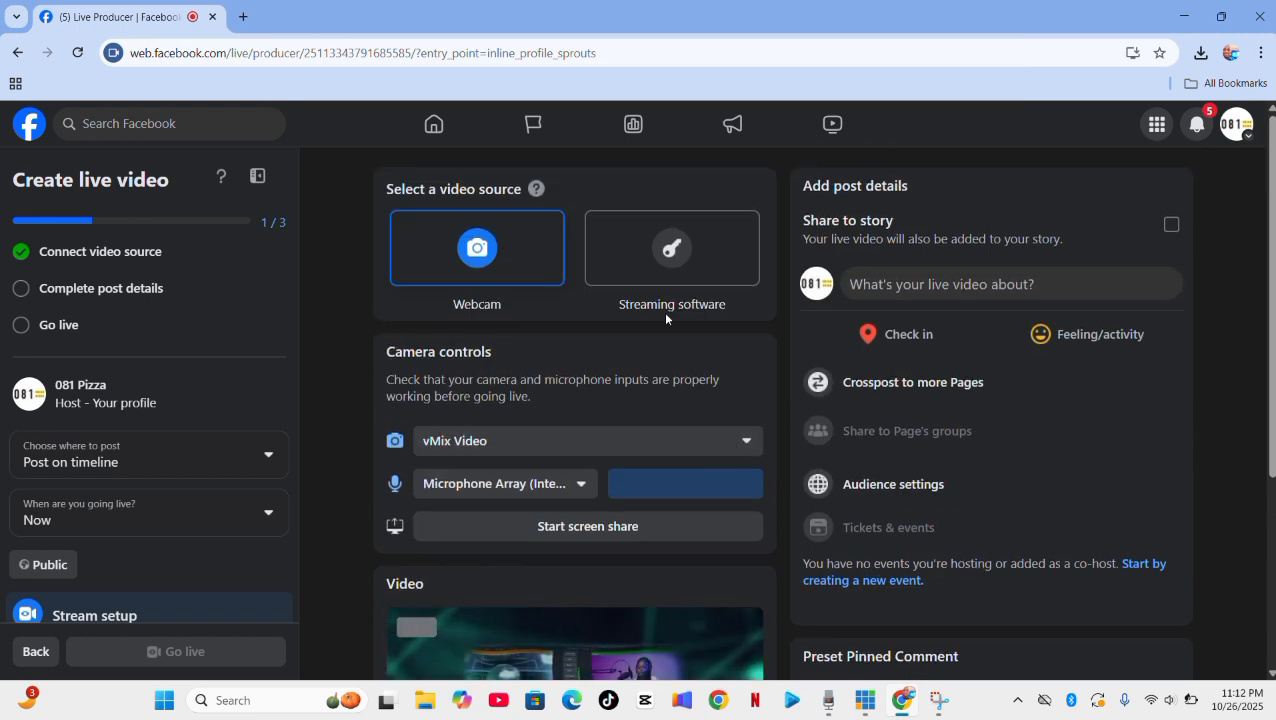
Step: Save the post details with the title "livestream test" and the description "how to go live on facebook using vmix external"
left_click(901, 286)
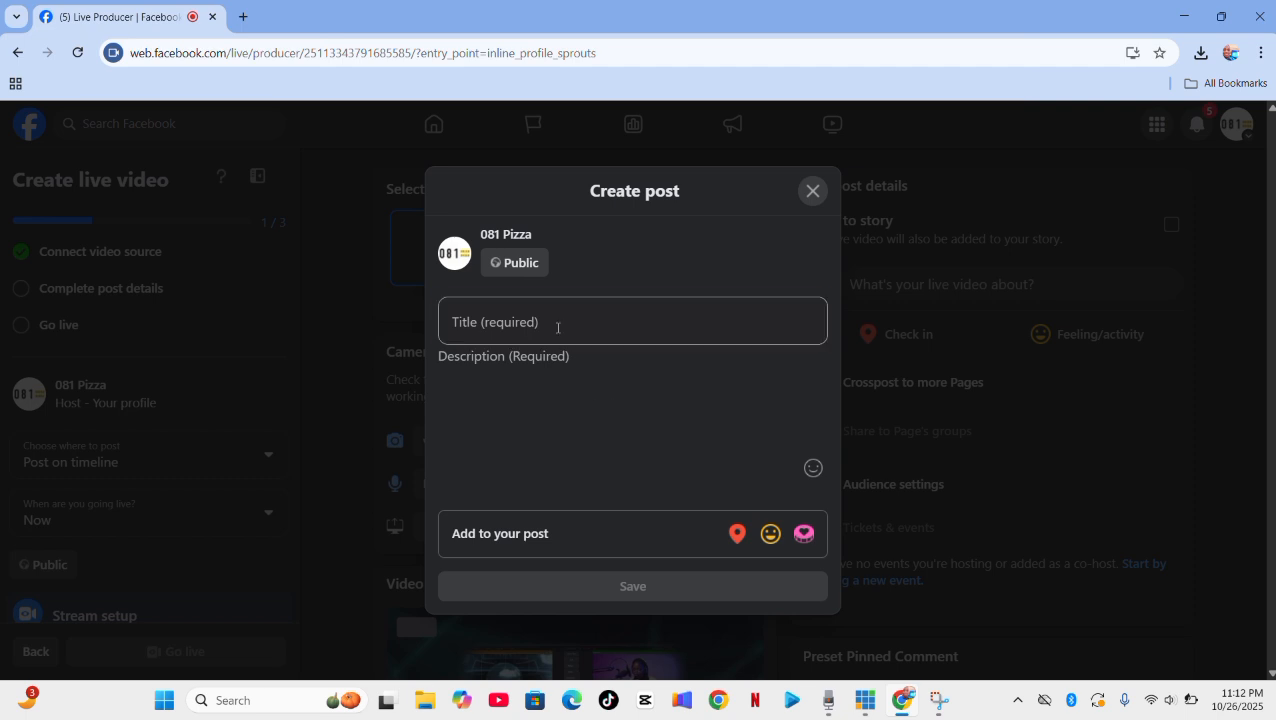
left_click(558, 328)
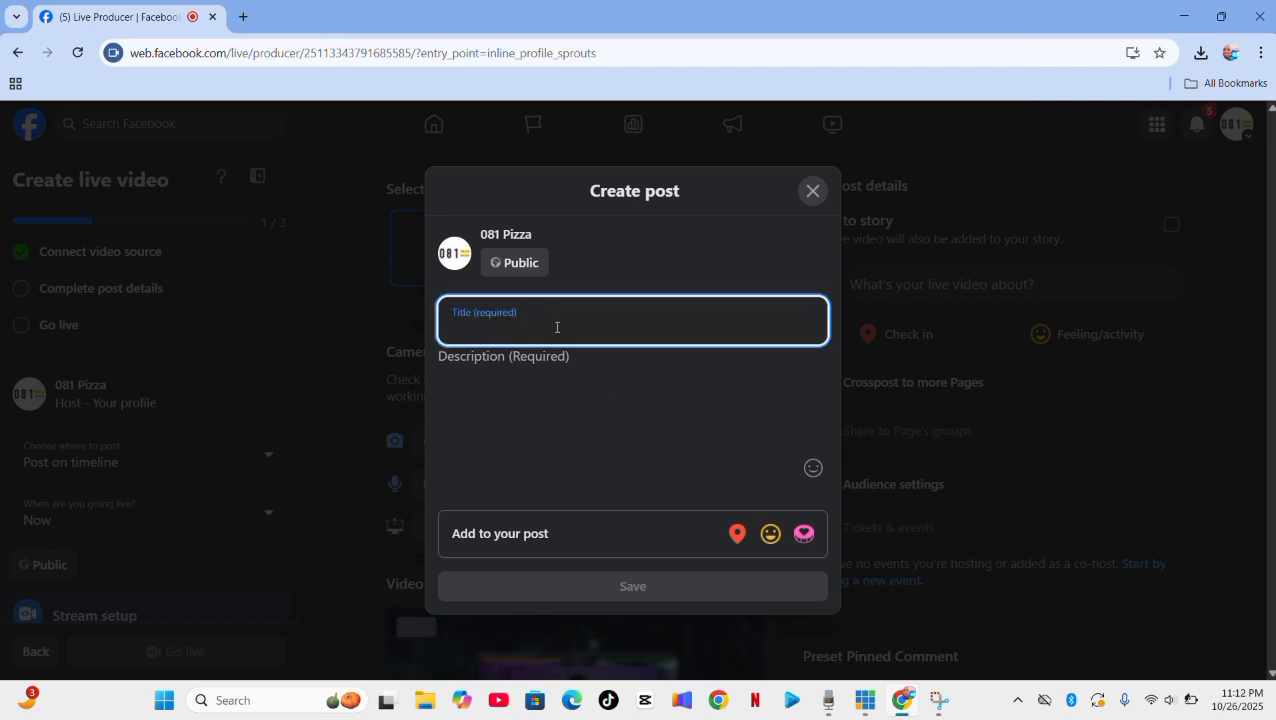
type("livestream test")
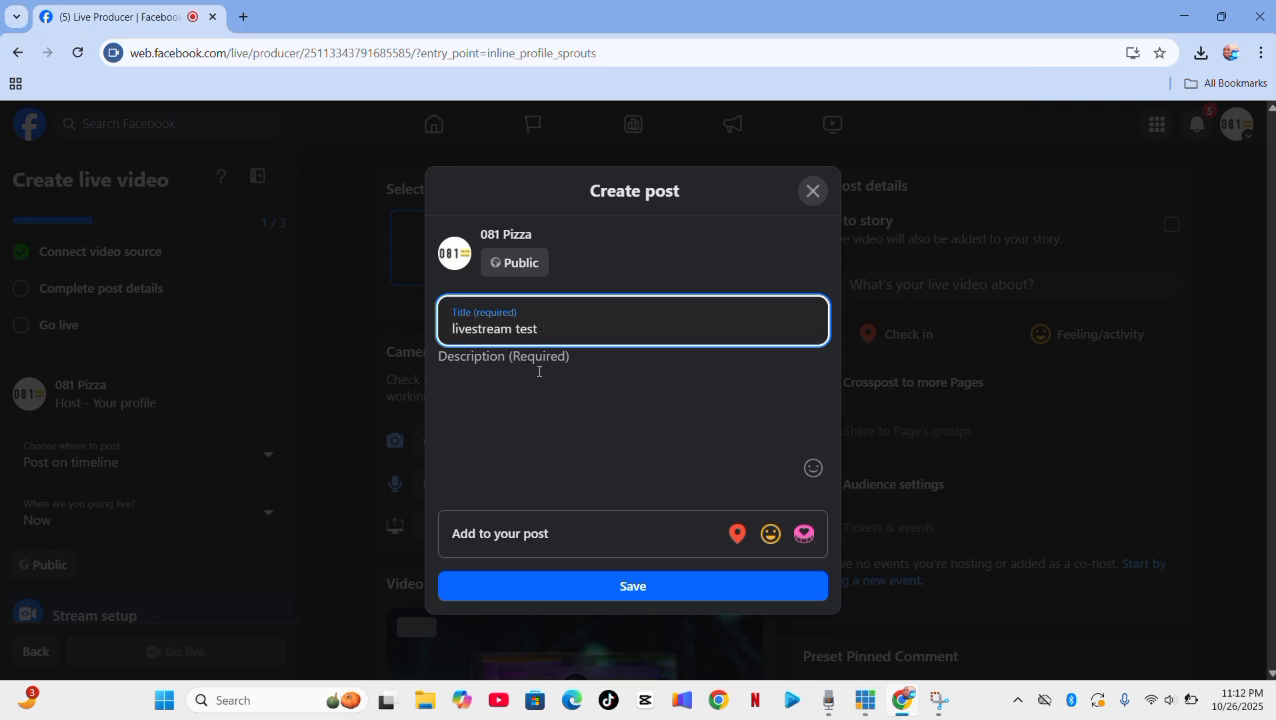
left_click(533, 372)
type("how")
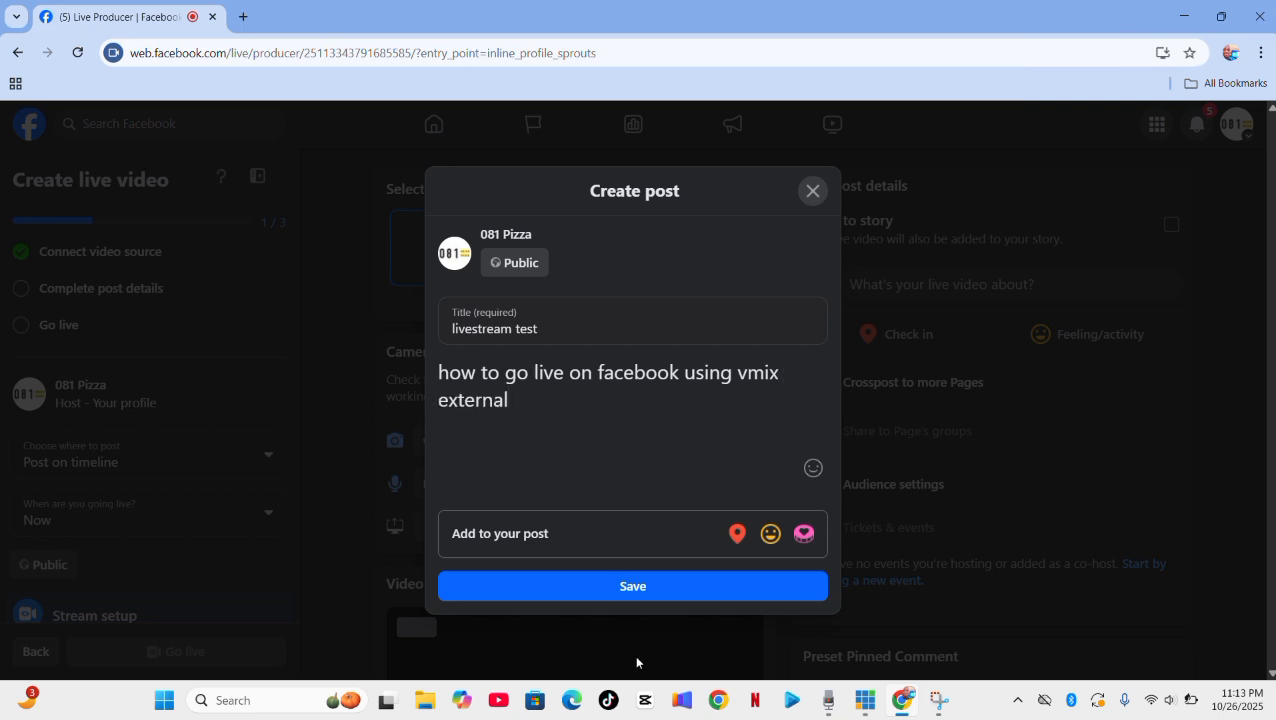
left_click(636, 592)
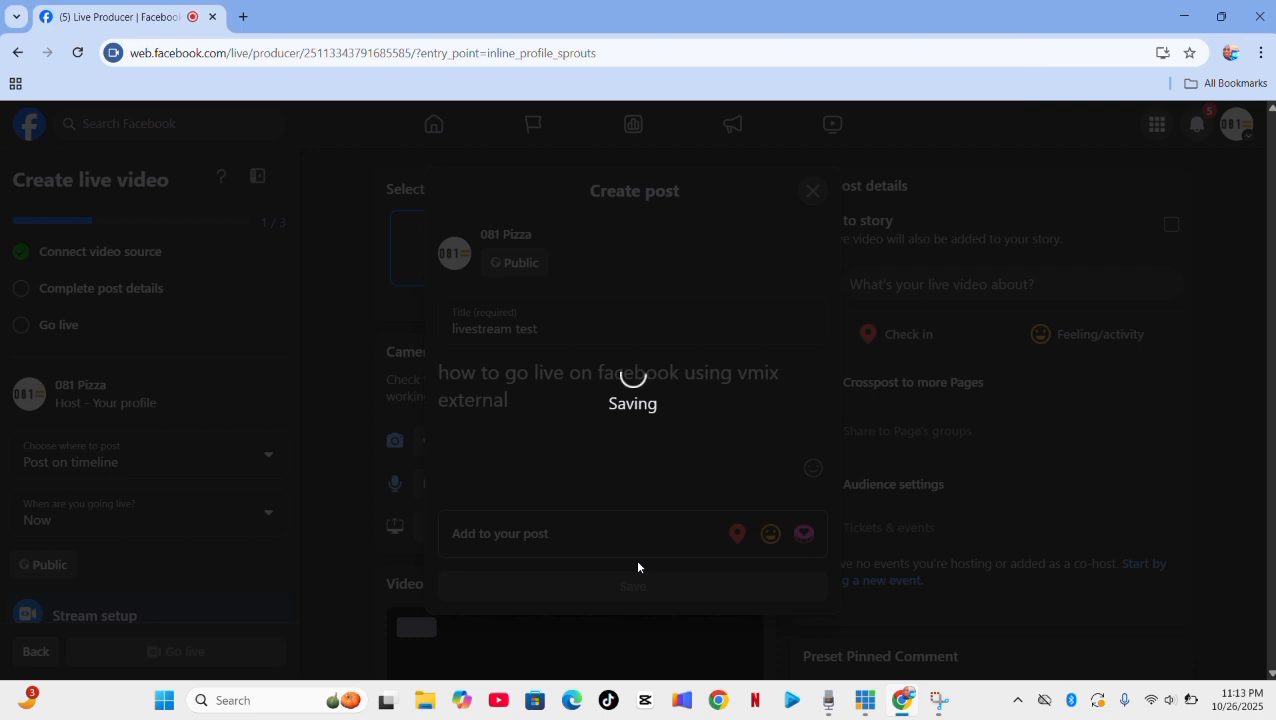
Step: Switch to vMix and replay Introduction.mp4 from the beginning
scroll(565, 458, "down", 3)
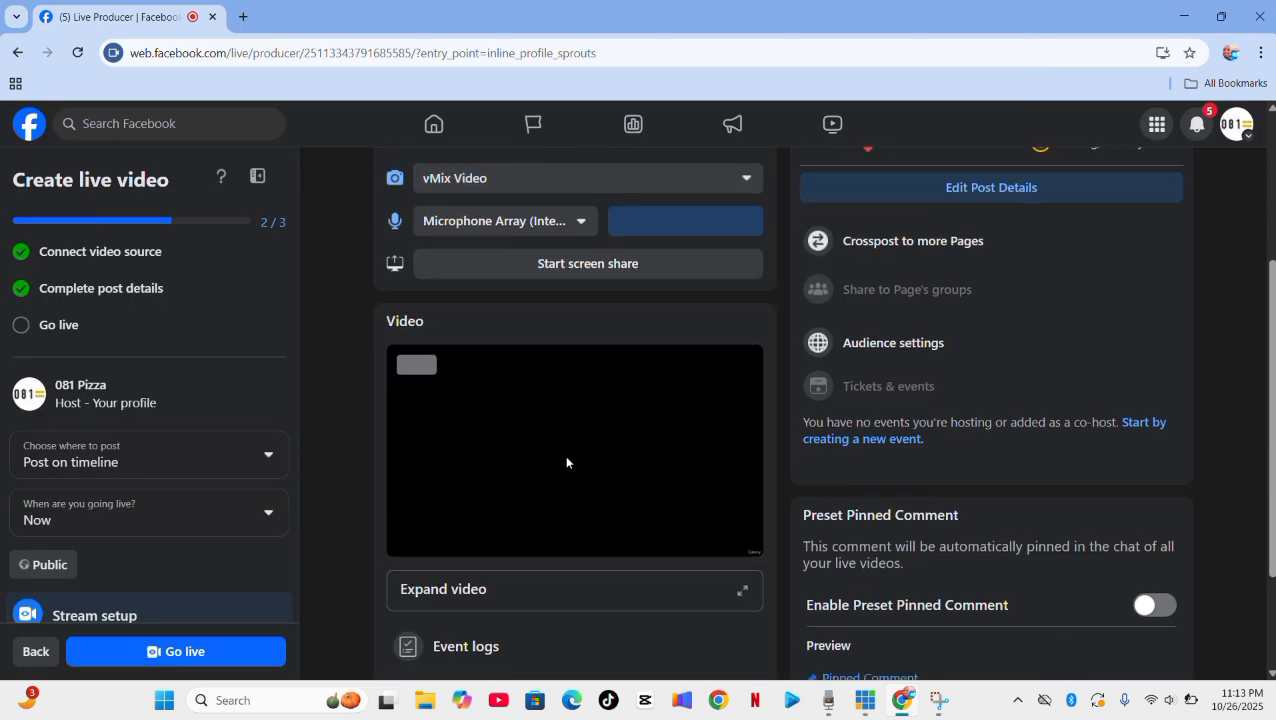
scroll(566, 462, "down", 2)
left_click(862, 713)
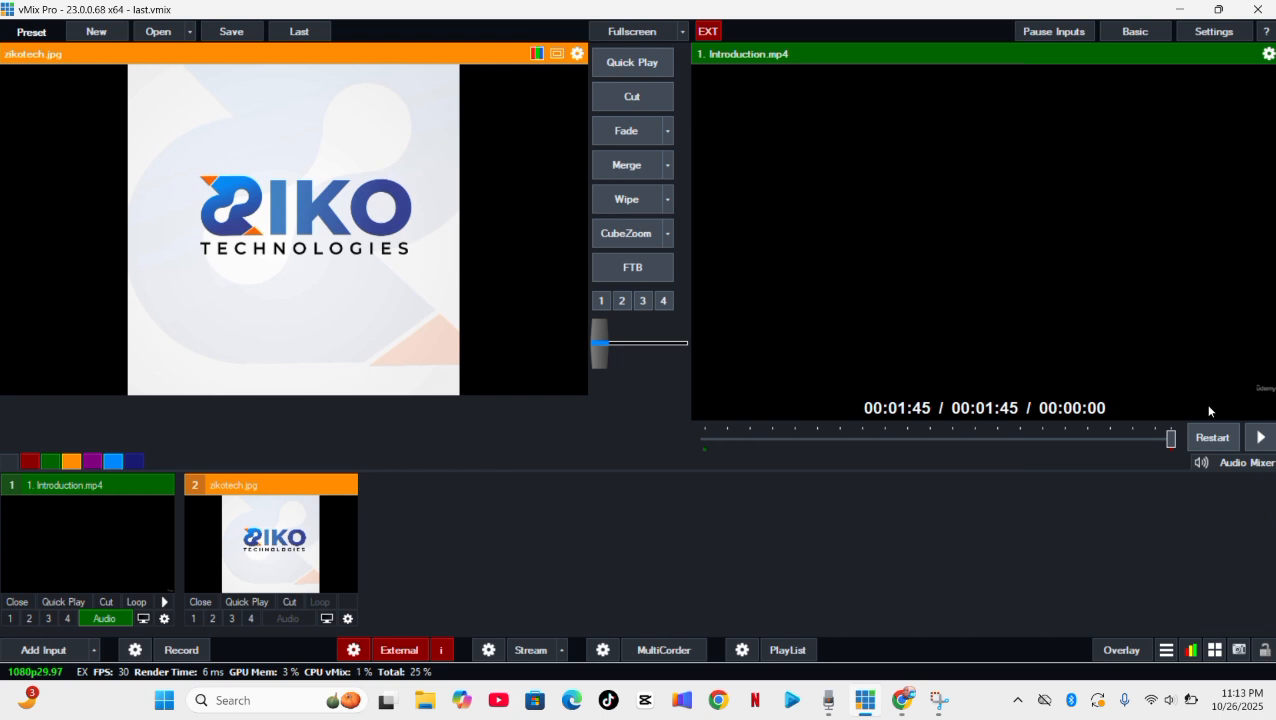
left_click(1261, 437)
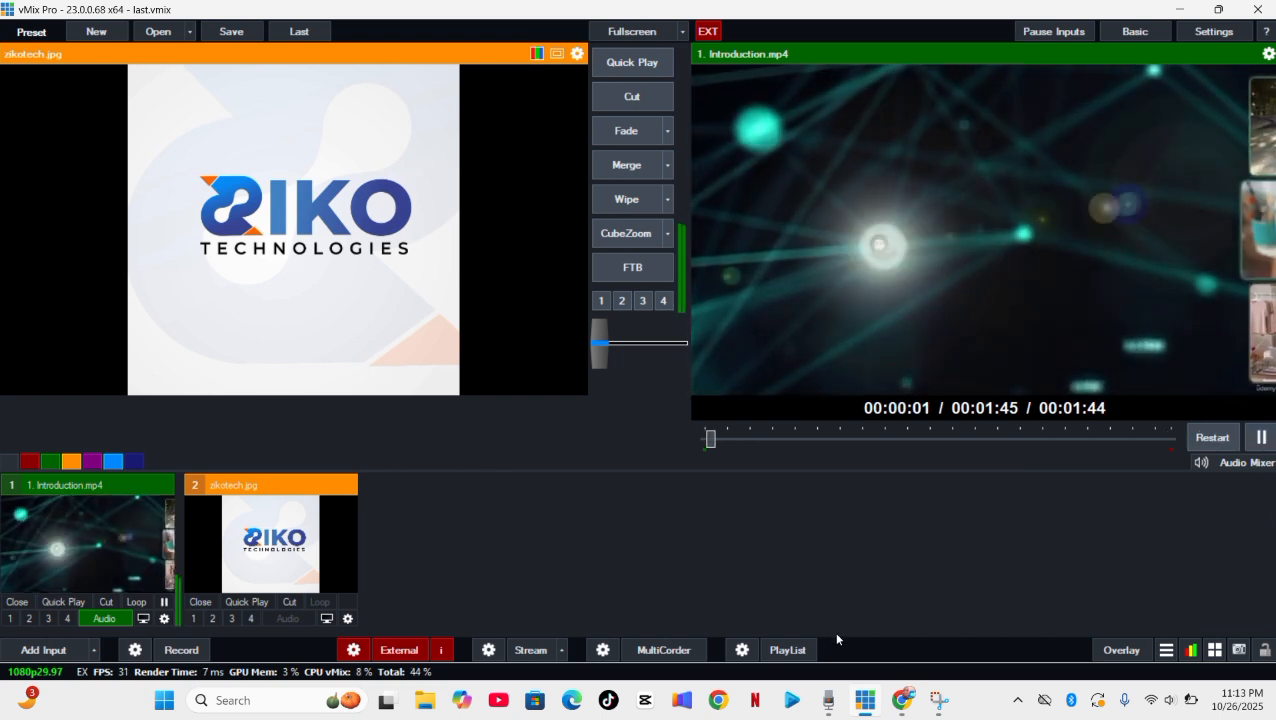
Step: Return to Facebook in Chrome, start the live broadcast, and look over the live page
mouse_move(902, 700)
left_click(880, 605)
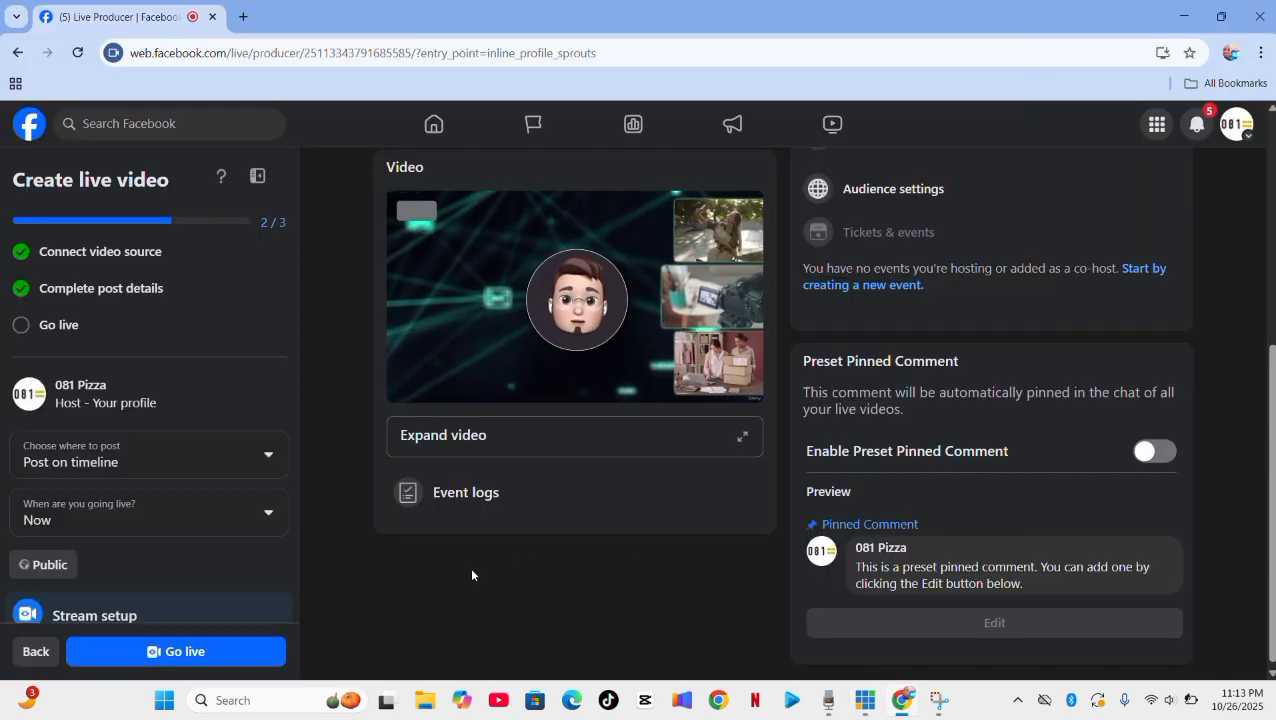
left_click(179, 652)
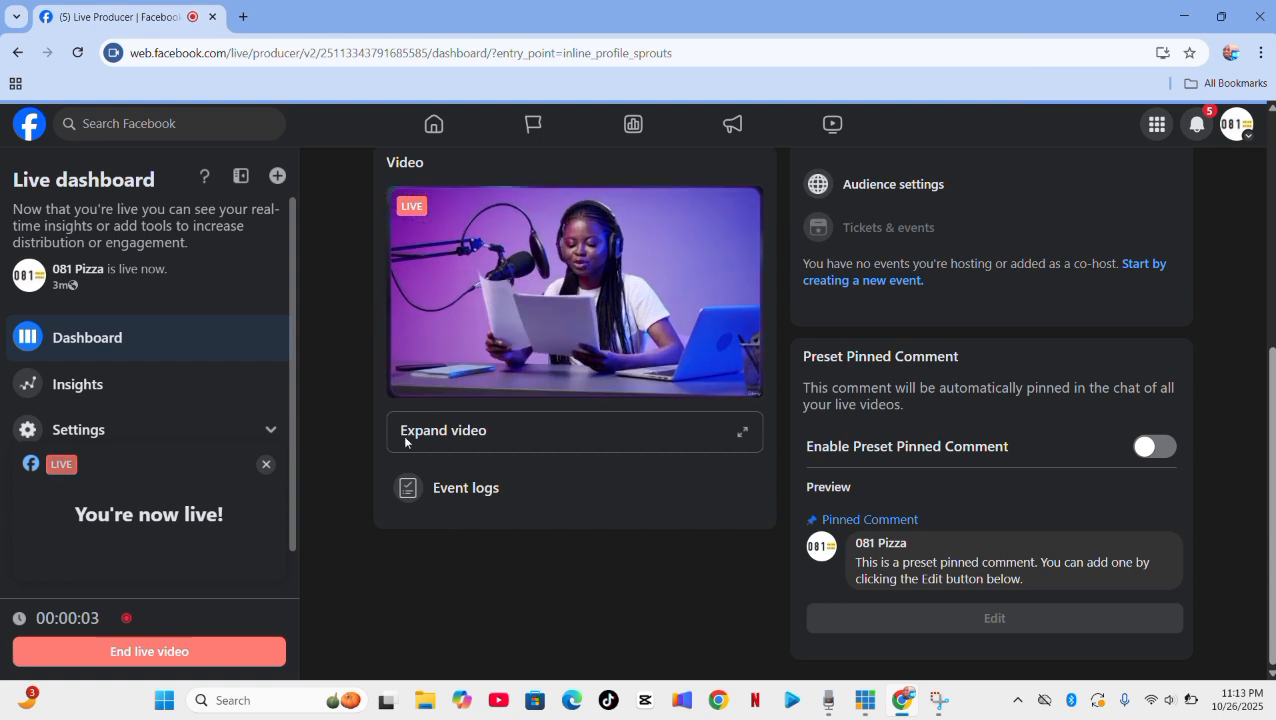
scroll(405, 441, "up", 2)
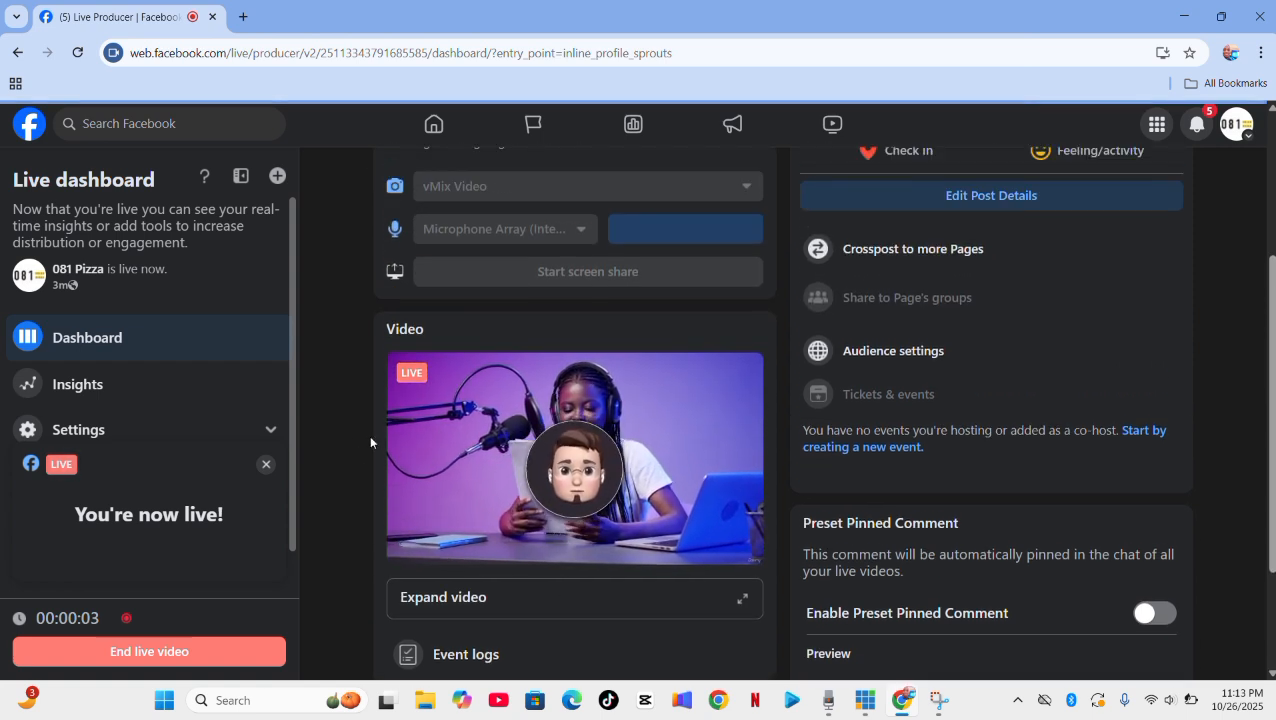
scroll(380, 432, "down", 5)
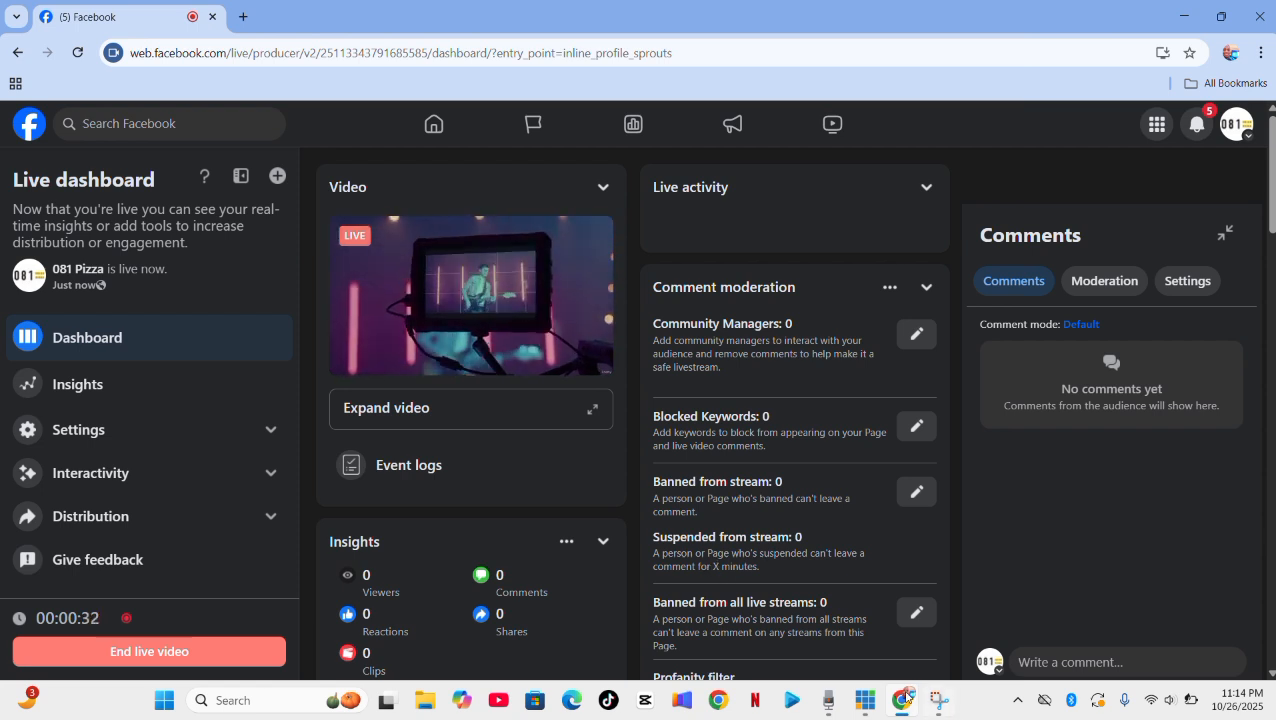
Step: Switch to vMix and cut the live output from Introduction.mp4 to zikotech.jpg
left_click(866, 703)
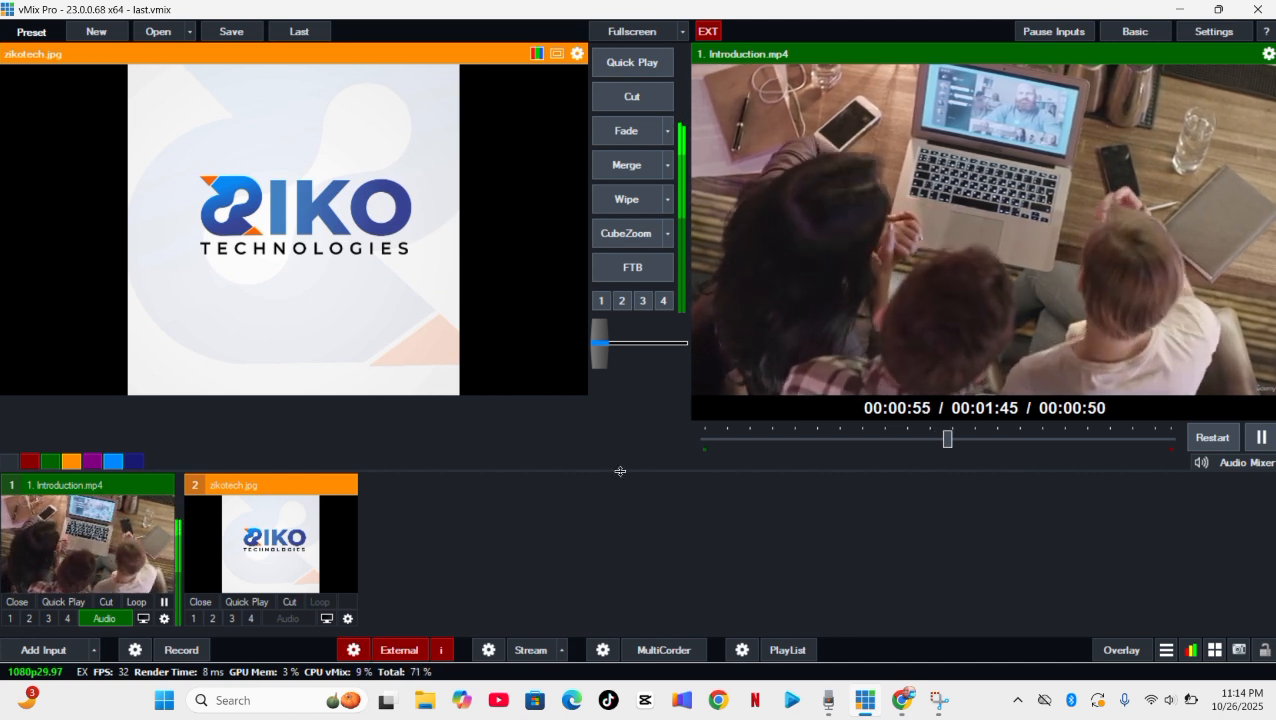
left_click(634, 100)
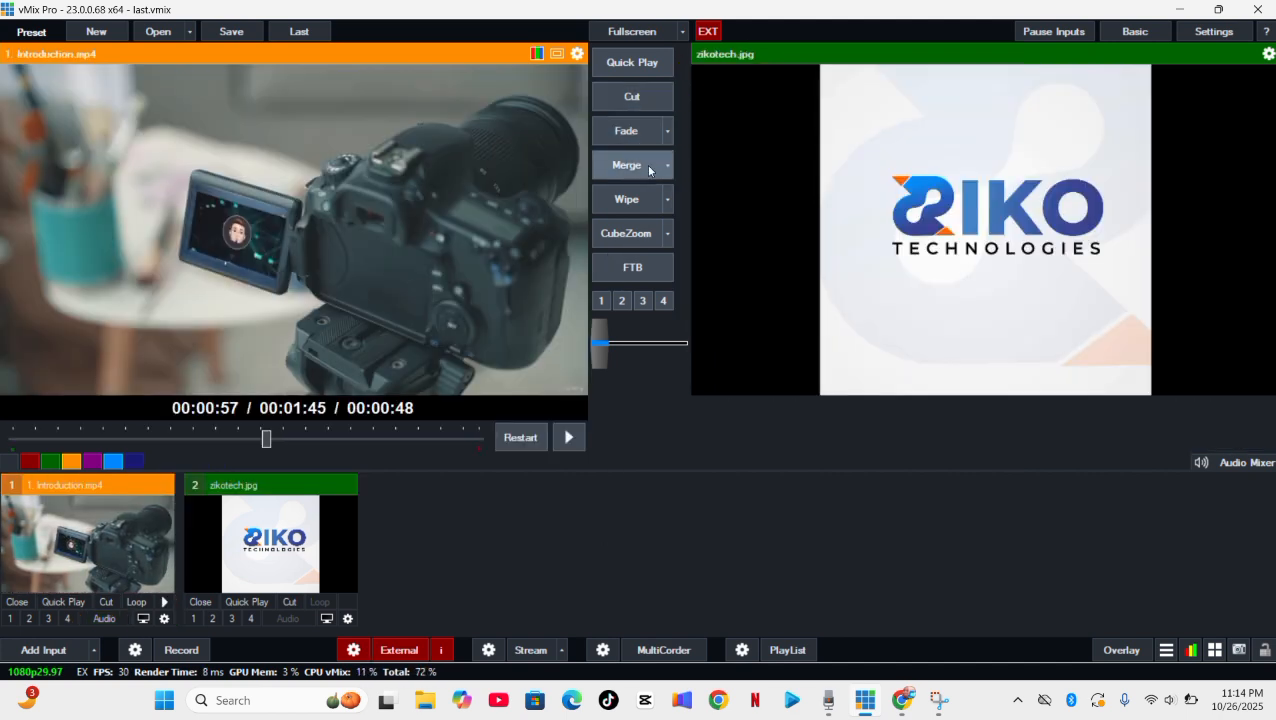